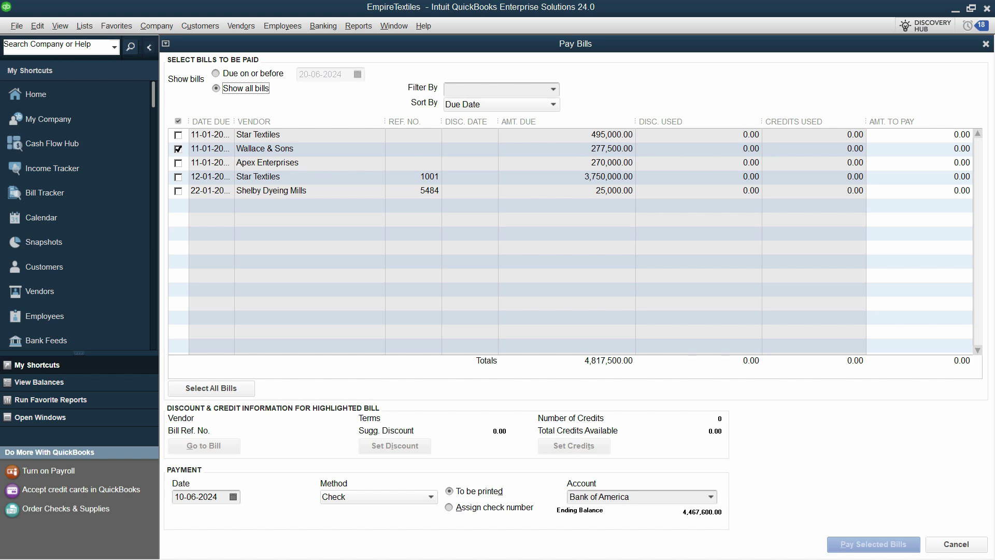
Select the Wallace & Sons bill for payment and set its amount to pay to 175,000, copied from the Excel transaction list.
click(178, 149)
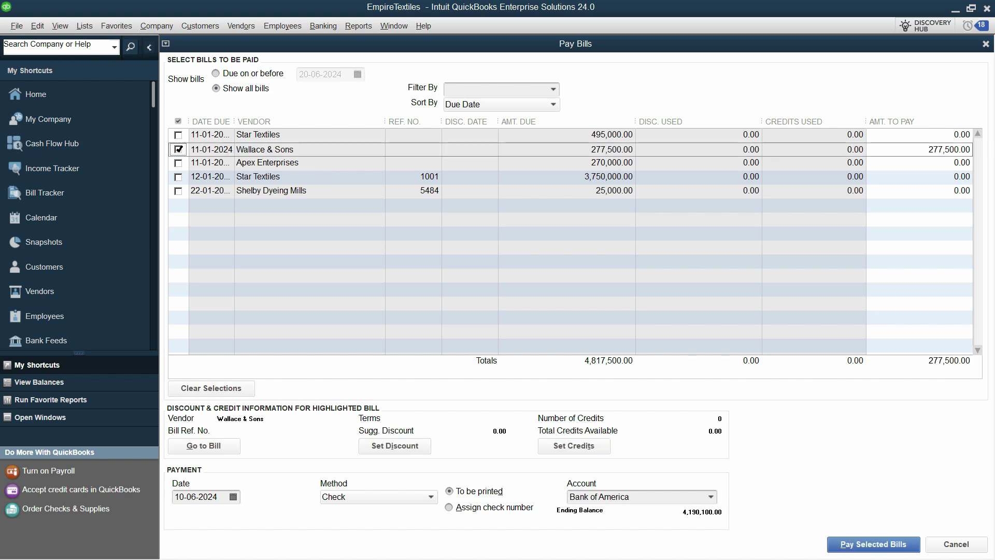
click(922, 150)
key(alt+Tab)
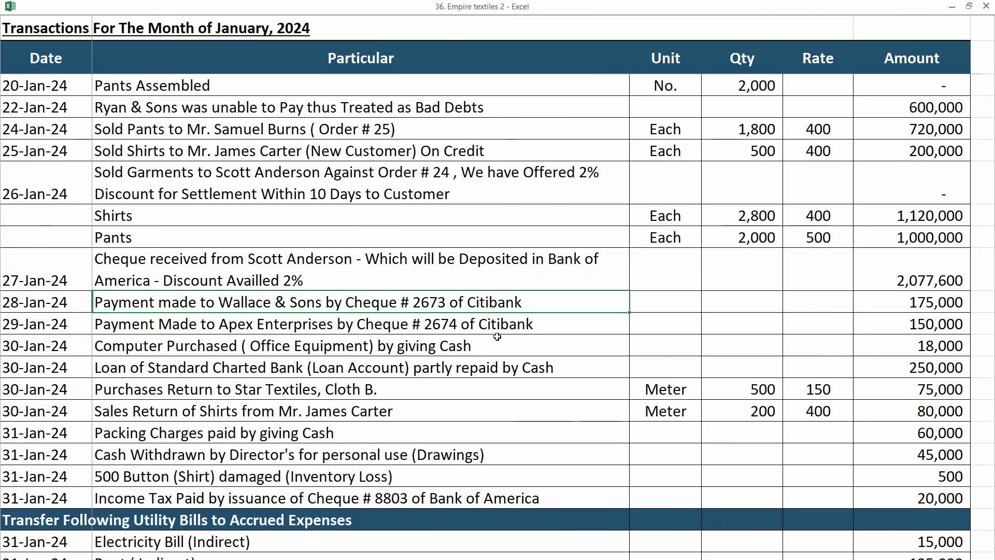
click(913, 309)
key(ctrl+c)
key(alt+Tab)
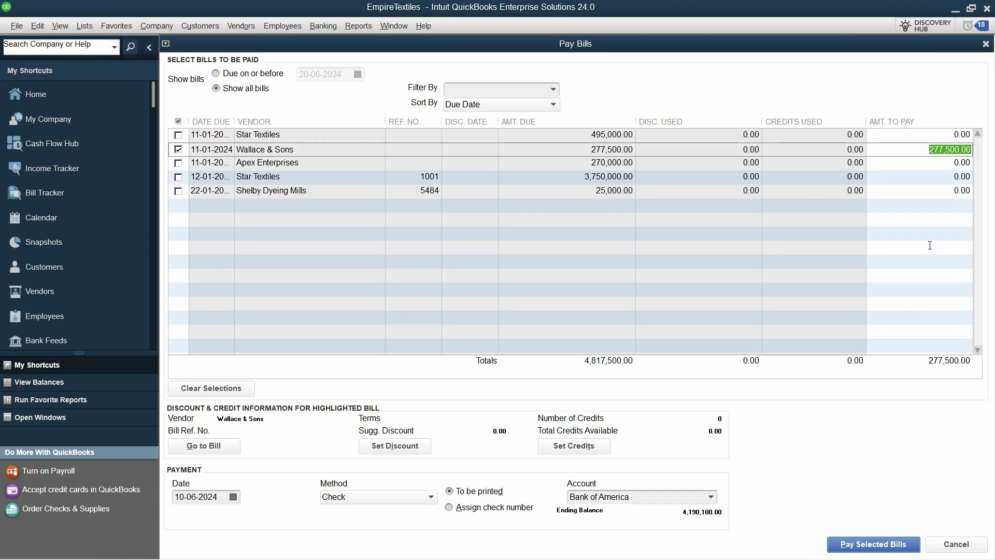
key(ctrl+v)
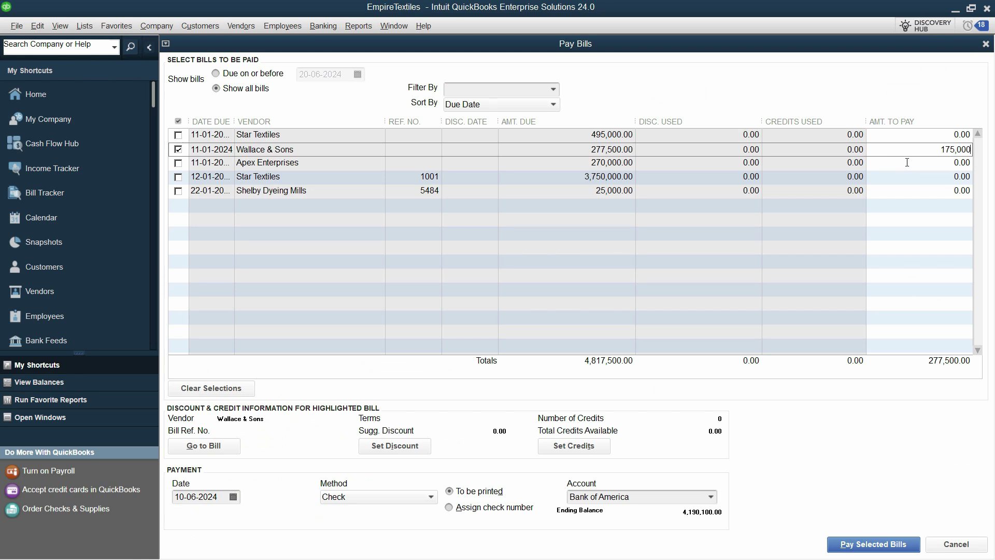
drag(942, 151, 971, 150)
key(Tab)
key(Tab)
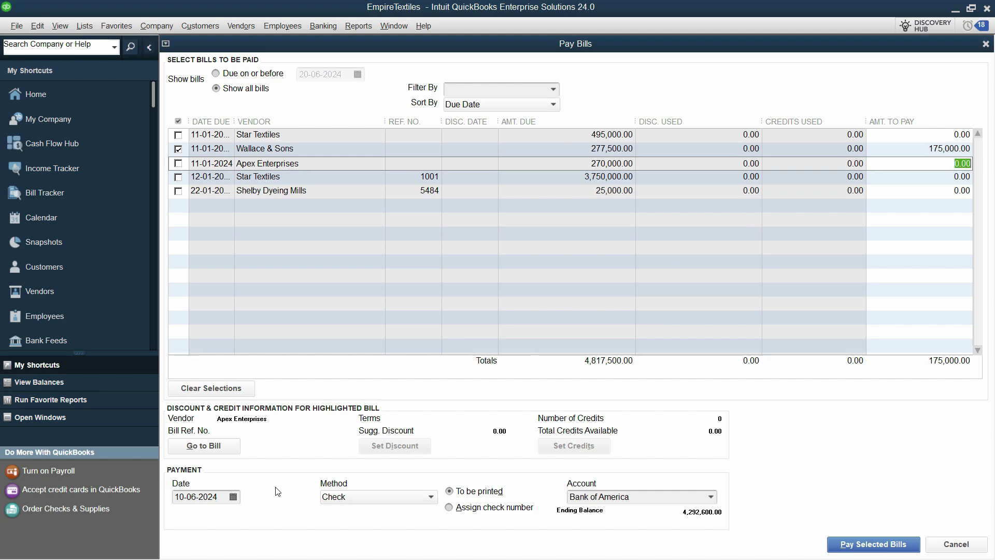
Set the payment date to 28-01-2024, checking it against the Wallace & Sons entry in the Excel sheet.
click(221, 500)
double_click(220, 499)
key(alt+Tab)
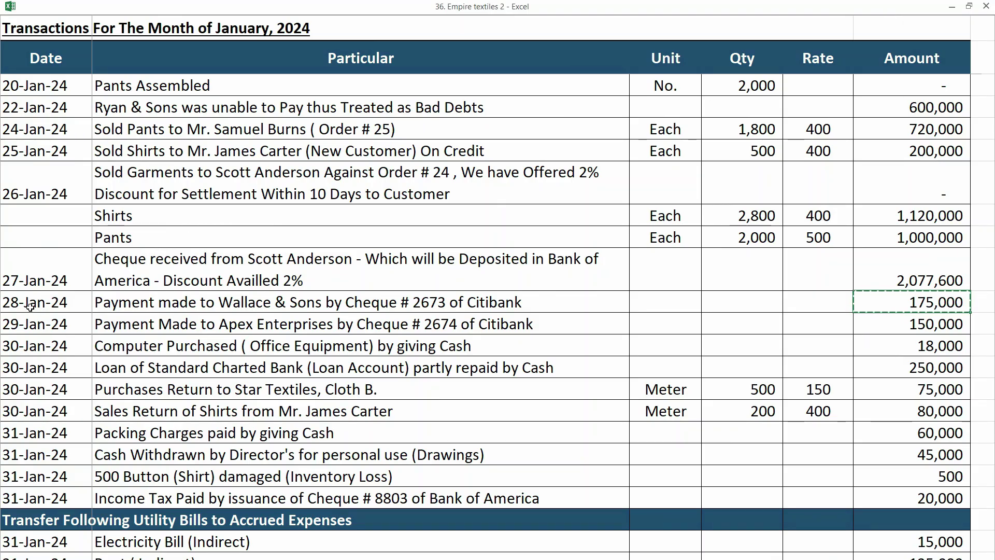
click(4, 305)
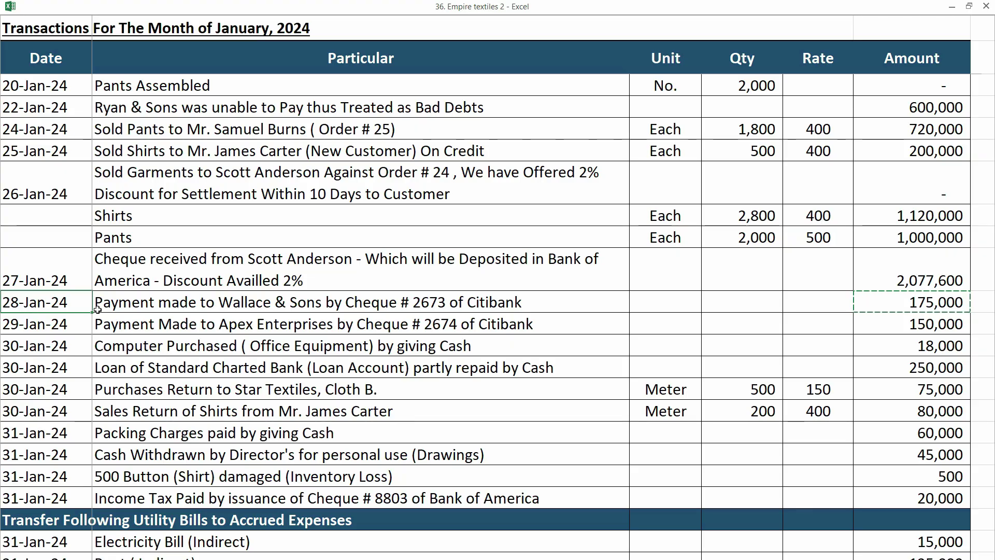
key(alt+Tab)
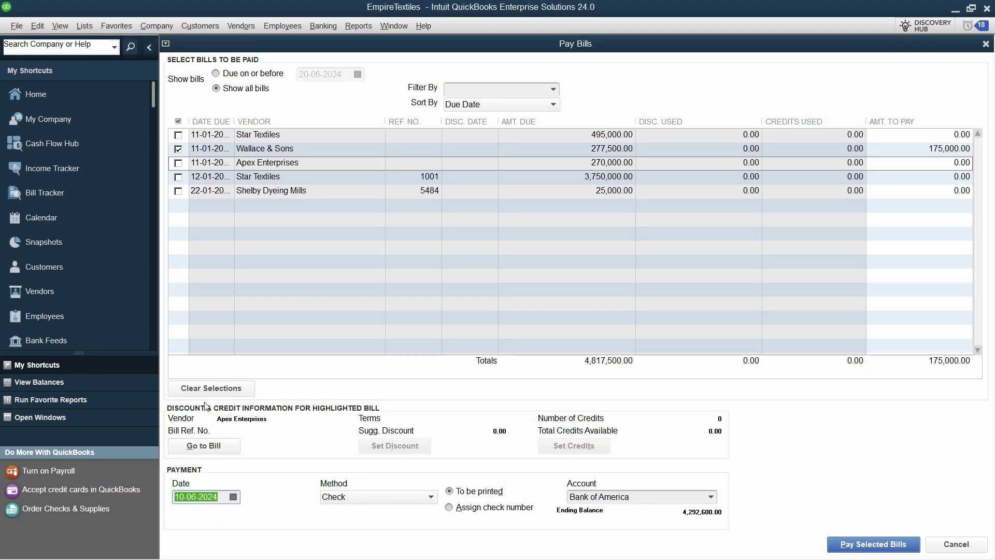
text(2801)
key(Tab)
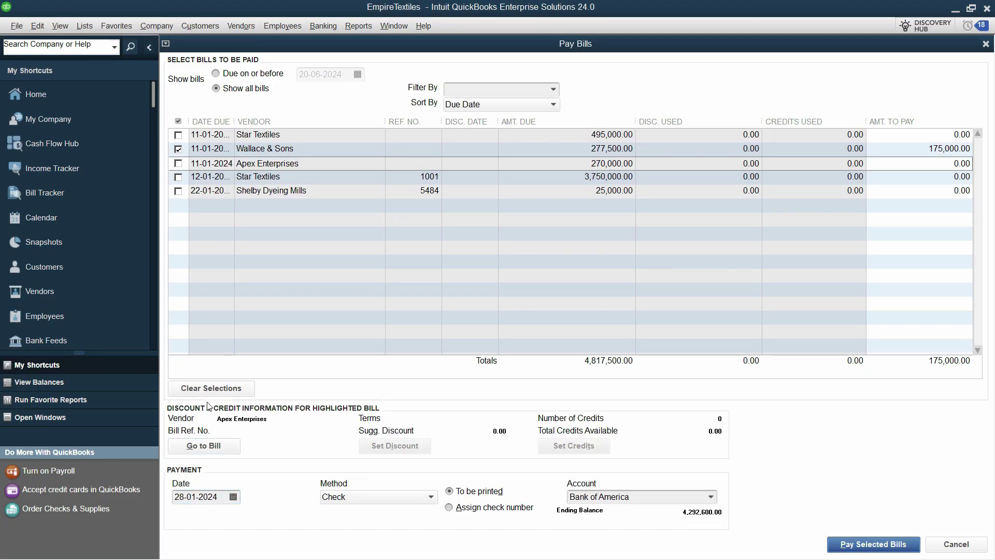
Set the payment account to Citibank and choose to assign a check number, looking up the Wallace & Sons cheque number in Excel.
click(710, 496)
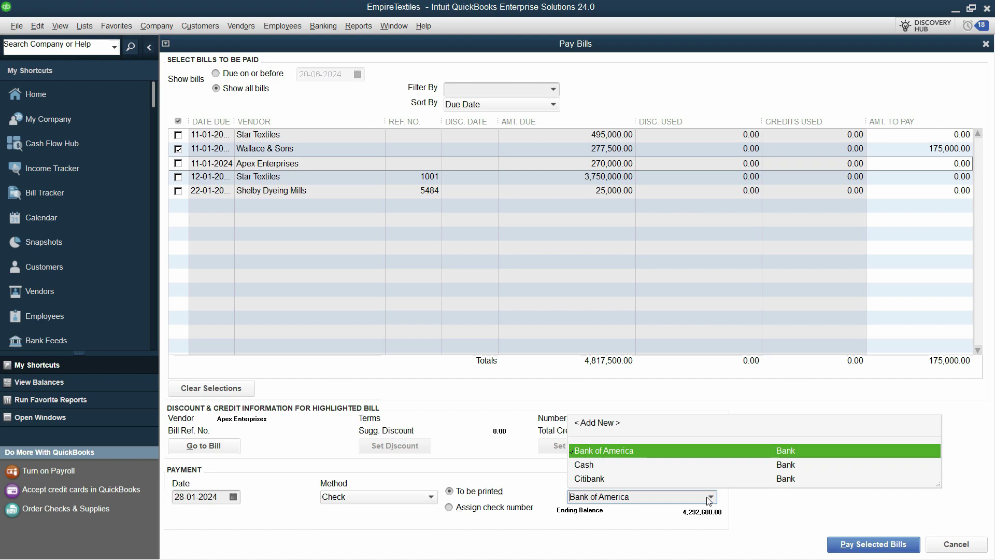
click(586, 478)
key(alt+Tab)
drag(446, 302, 413, 302)
key(ctrl+c)
key(Escape)
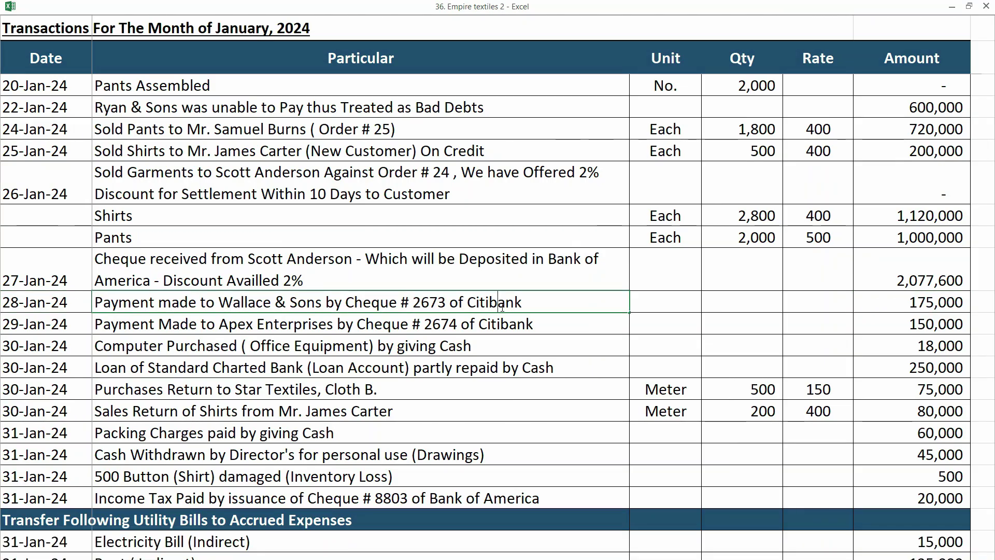
key(alt+Tab)
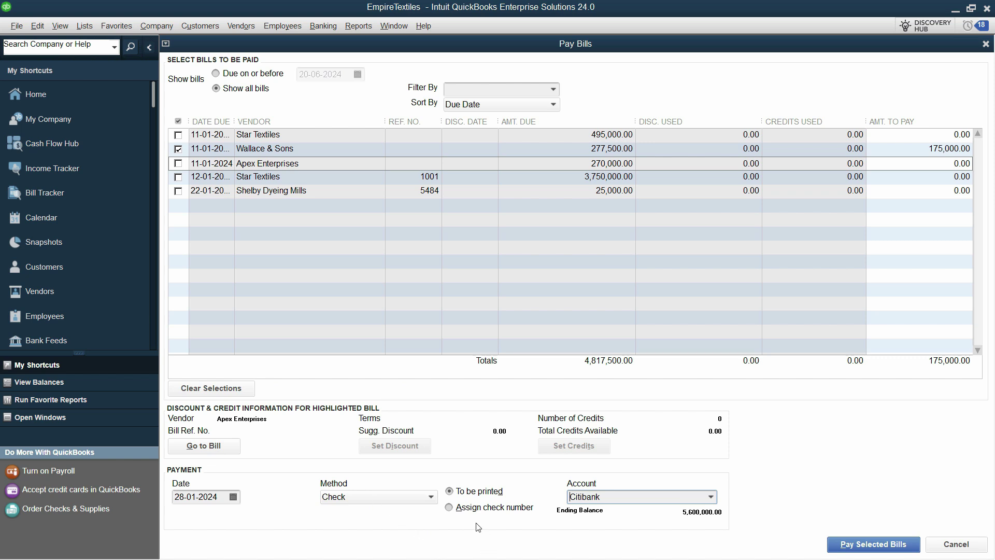
click(450, 508)
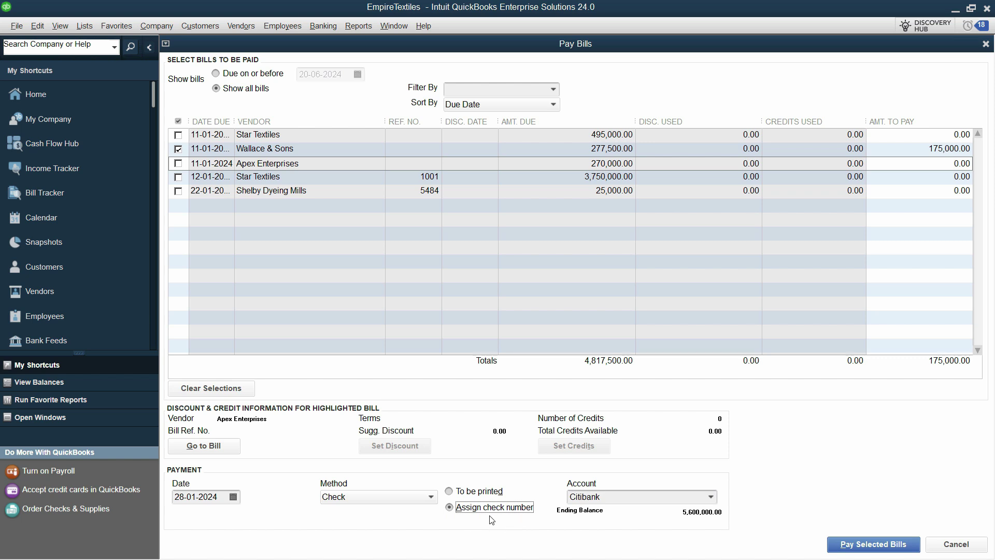
Pay the selected bill with check number 2673 and close the payment summary.
click(895, 548)
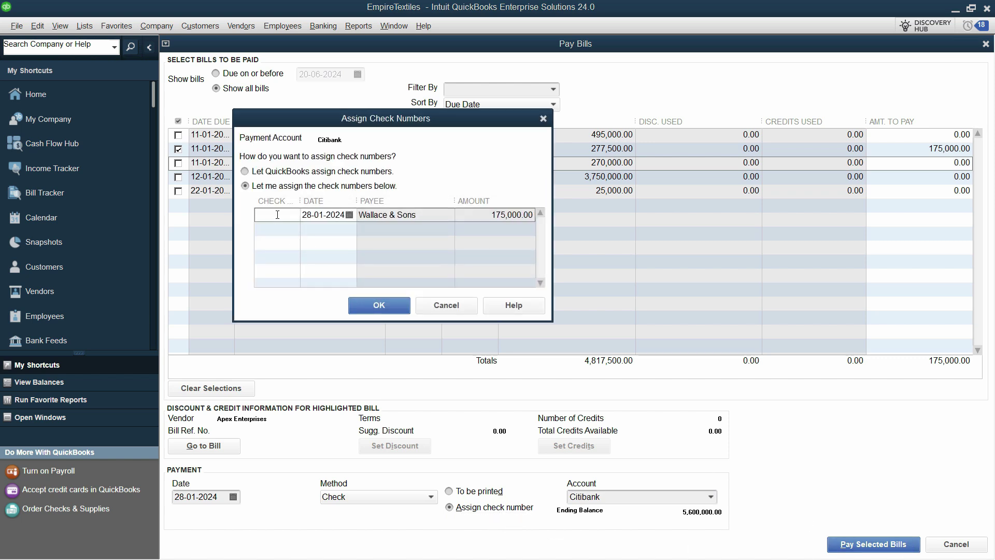
text(2673)
click(390, 309)
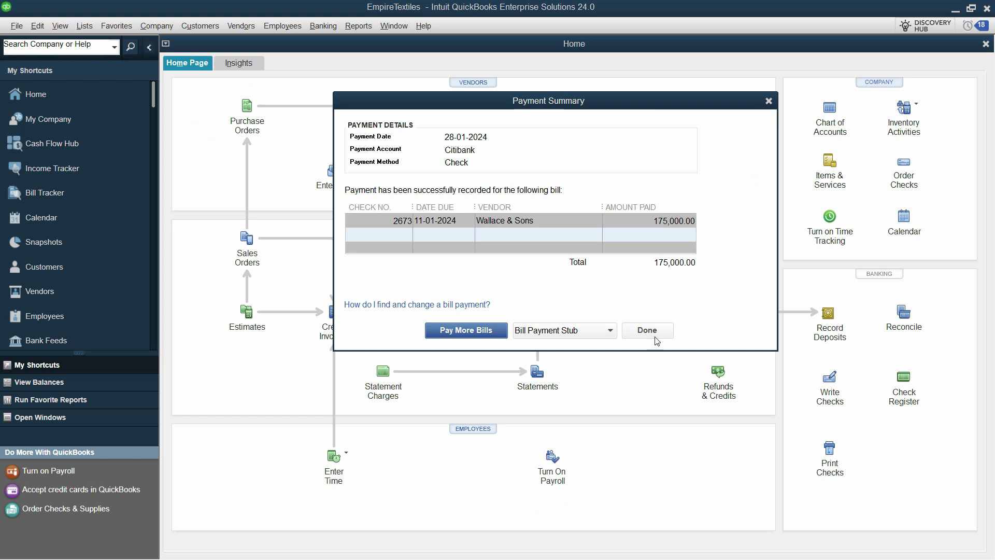
click(651, 332)
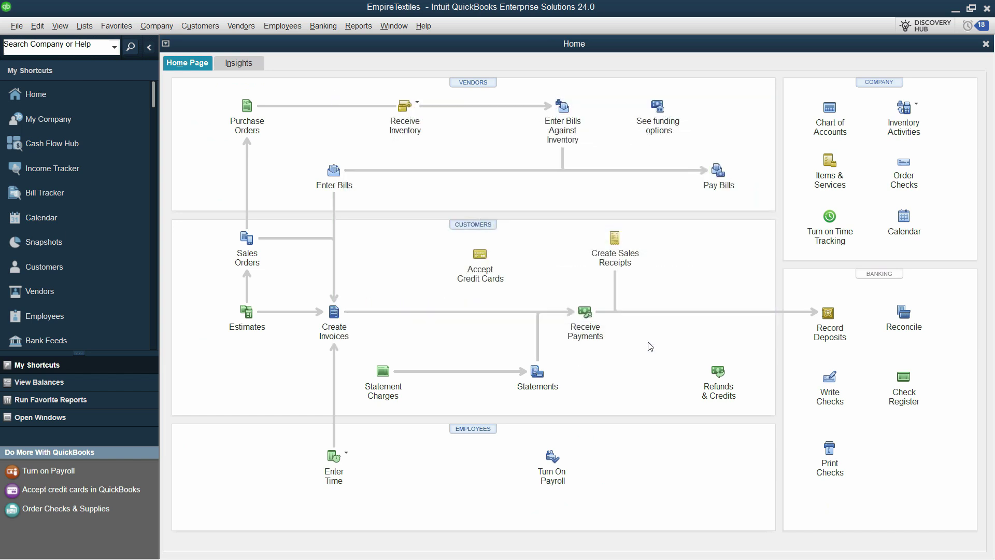
Display the Wallace & Sons transactions for all dates in the Vendor Center, with the vendor list widened.
click(490, 90)
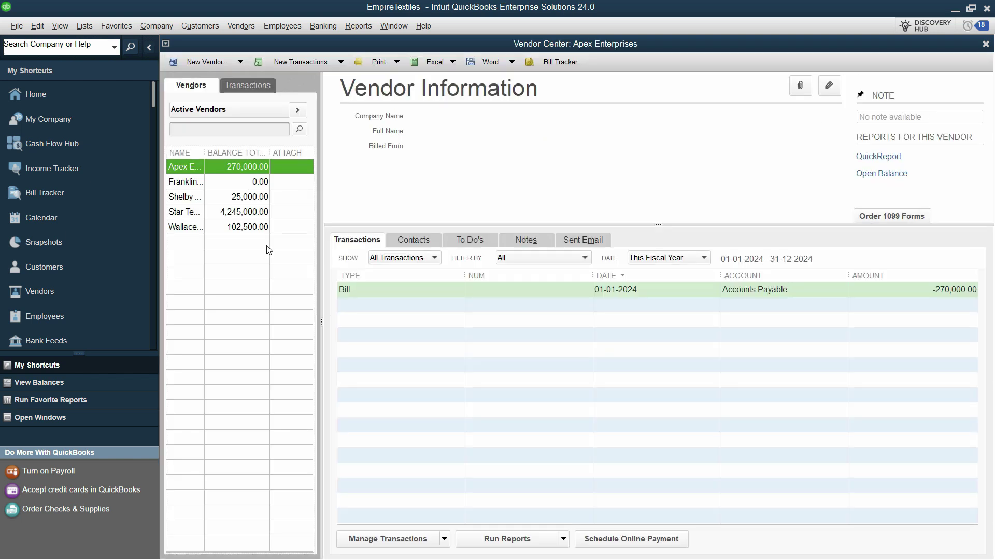
click(209, 228)
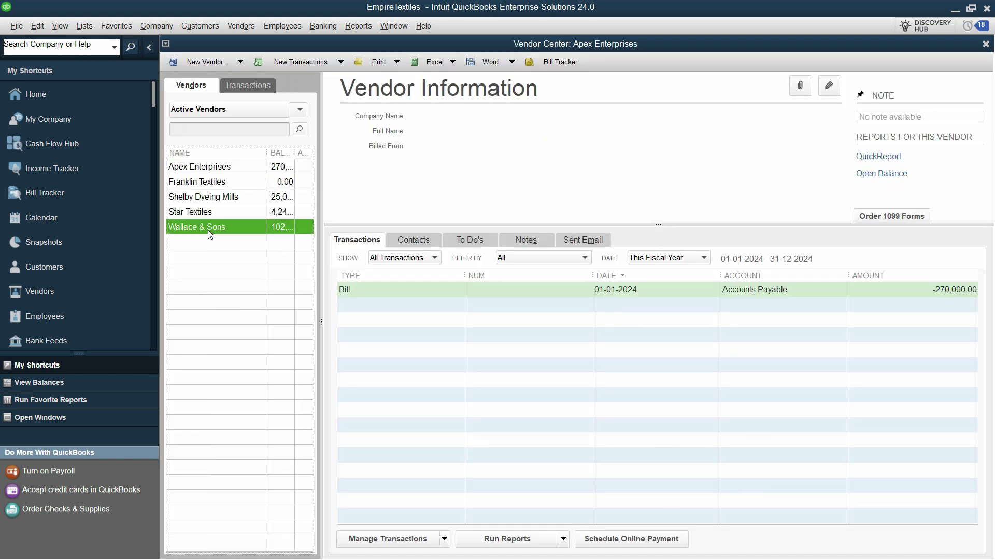
drag(321, 135, 473, 154)
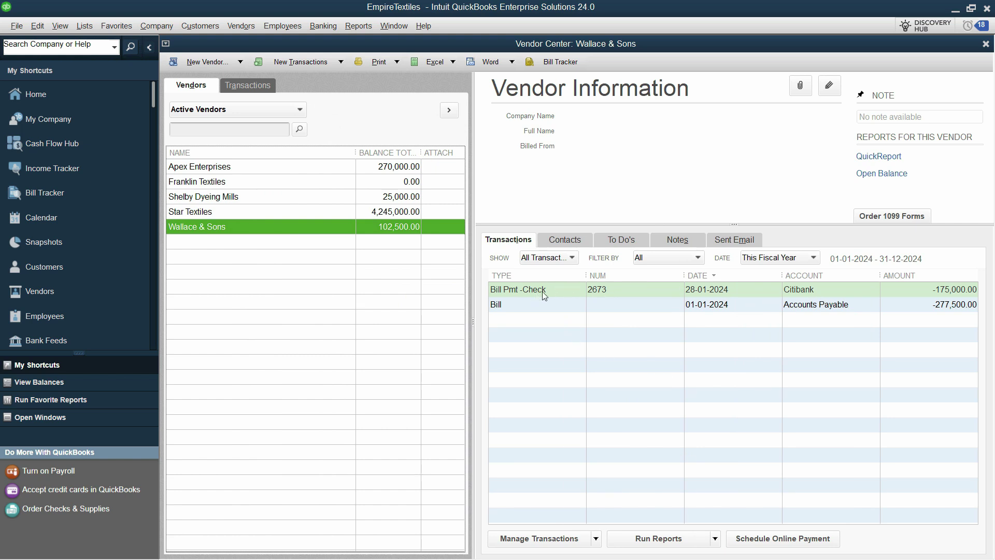
click(759, 259)
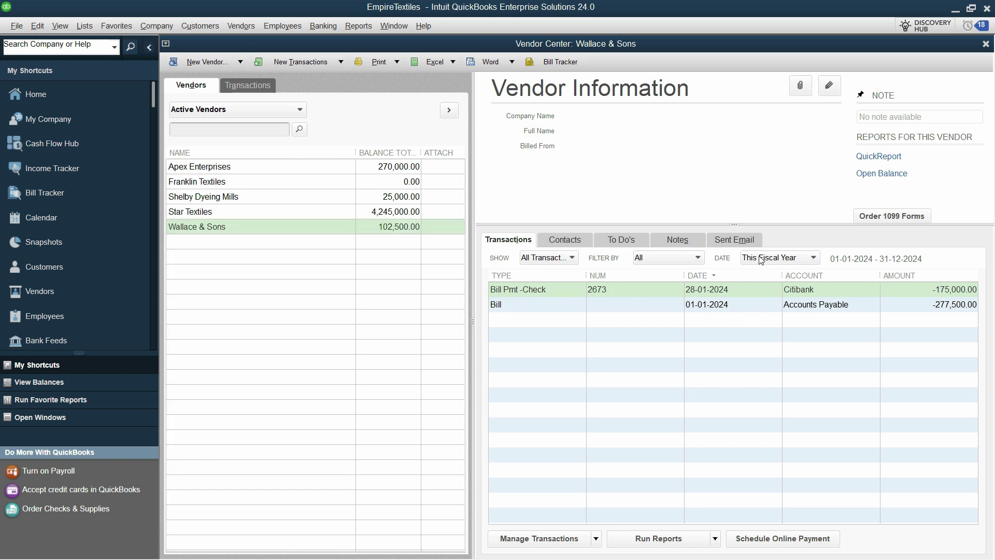
scroll(846, 378, up, 2)
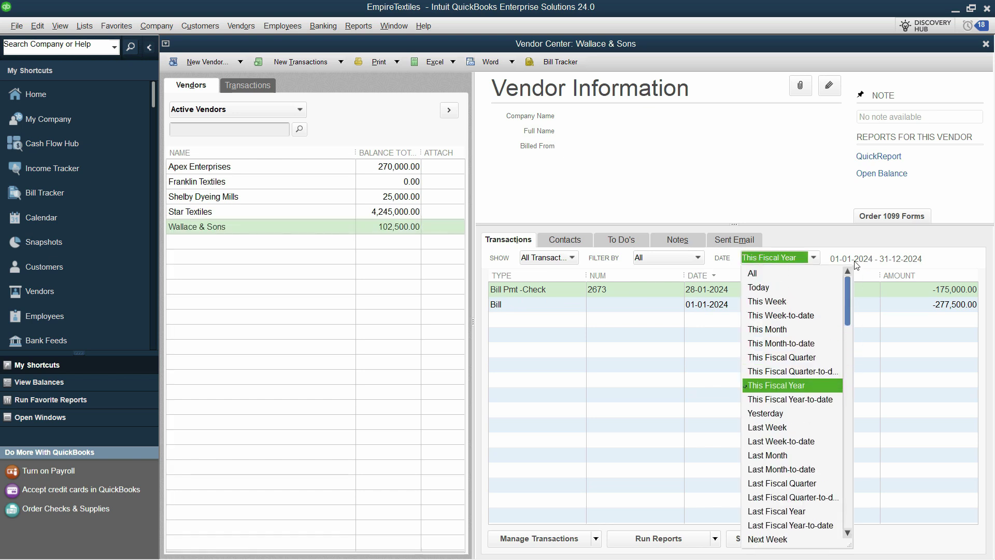
click(756, 272)
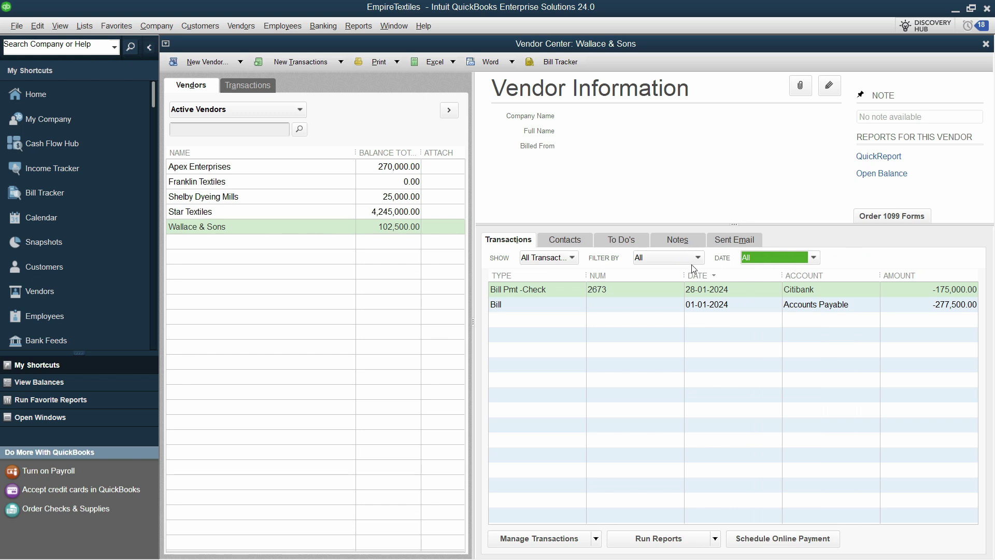
Open the Wallace & Sons bill payment check, examine its Transaction Journal, and return to the home page.
double_click(546, 292)
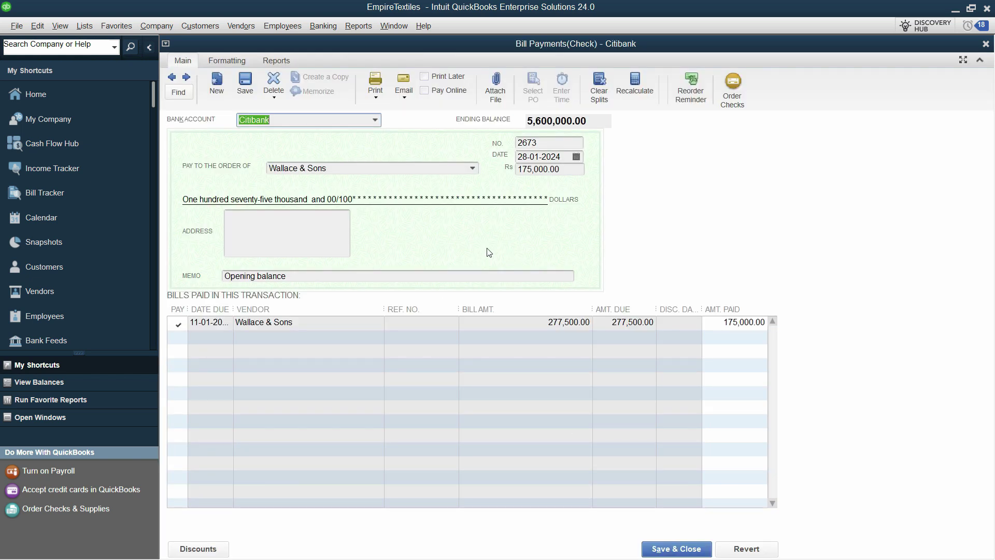
click(275, 61)
click(256, 89)
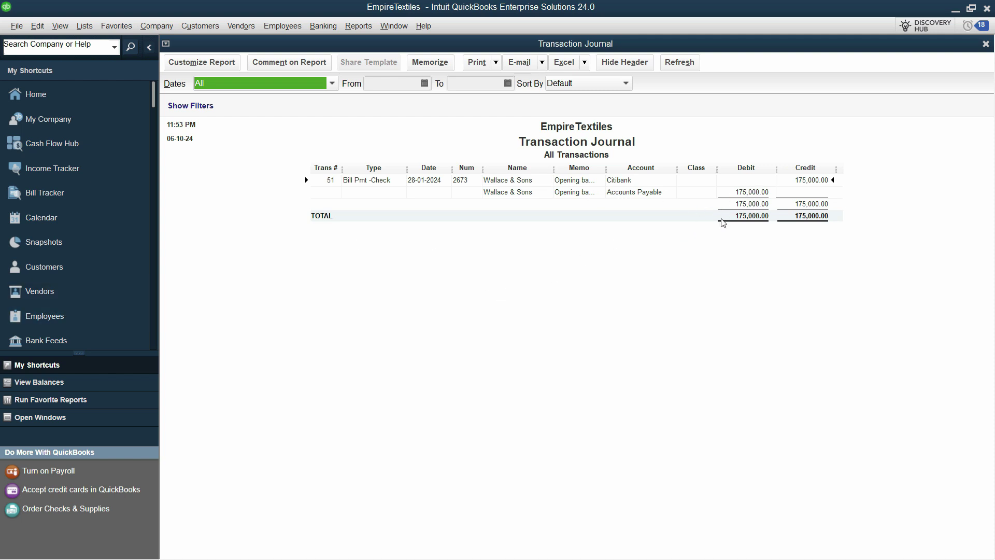
click(752, 193)
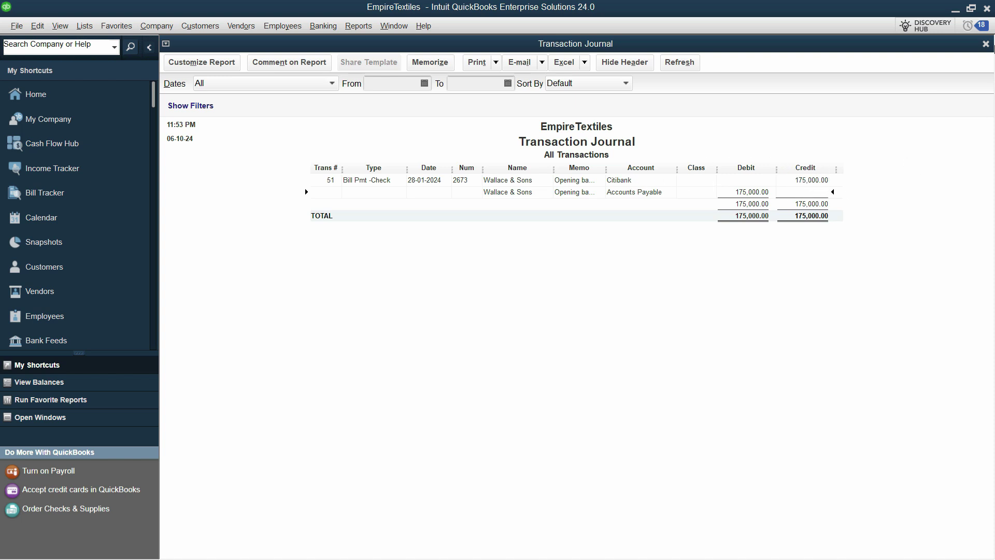
click(985, 44)
click(36, 94)
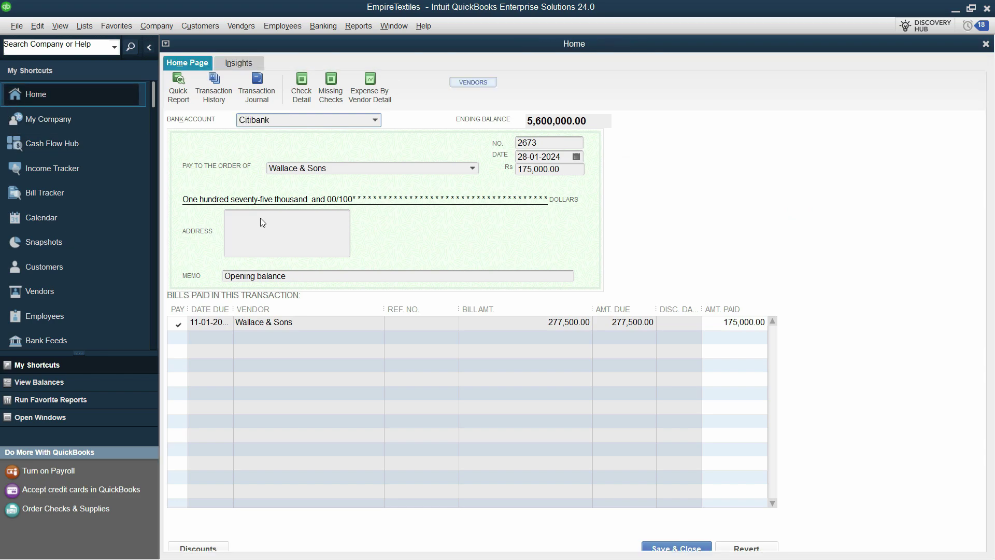
Switch to Excel and check the 29-Jan-24 Apex Enterprises payment entry in the transaction list.
key(alt+Tab)
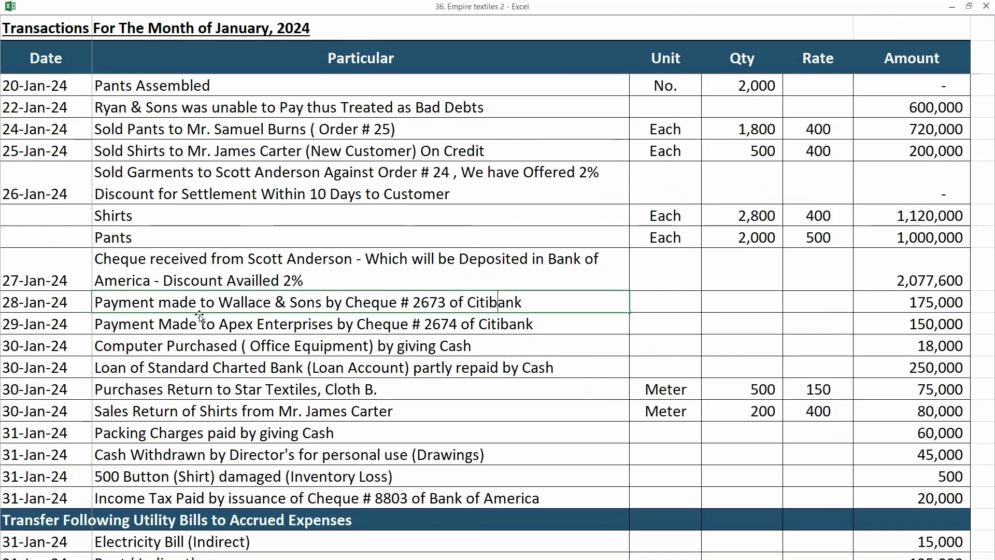
click(164, 325)
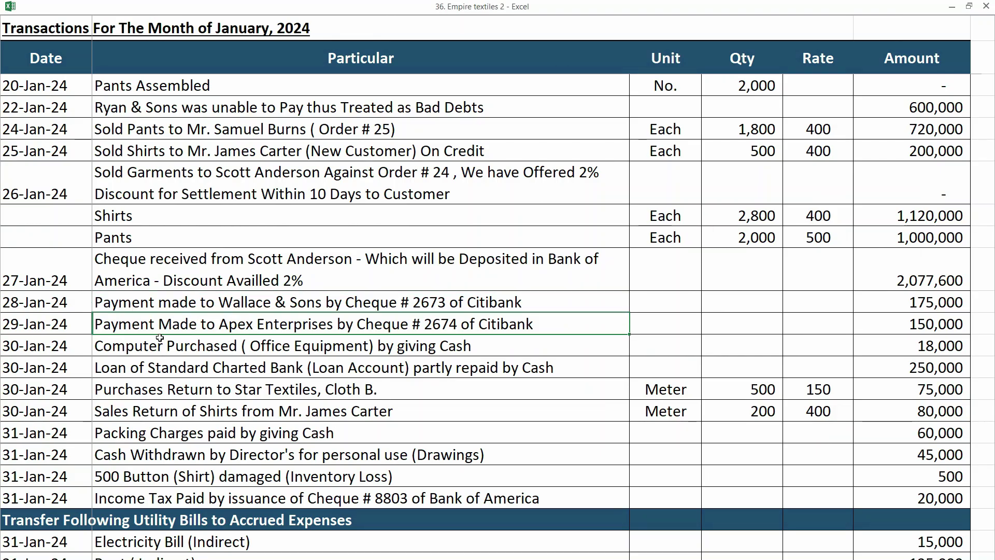
click(187, 307)
click(182, 338)
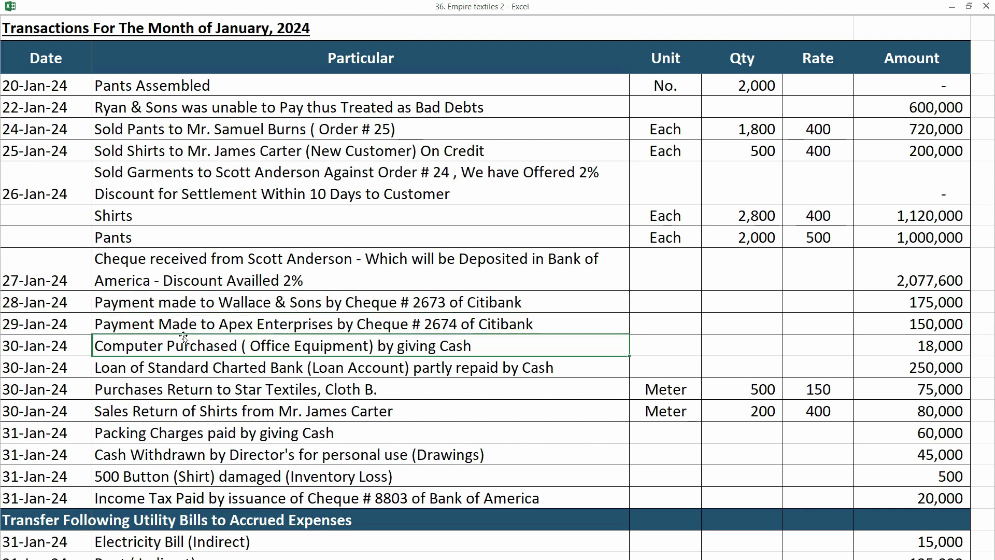
click(186, 324)
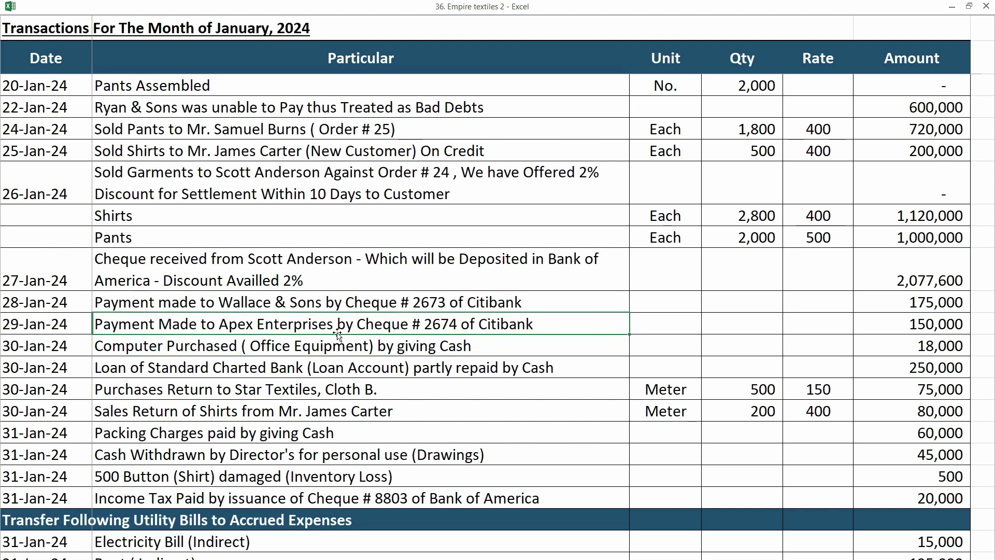
Switch to QuickBooks, select the Apex Enterprises bill for payment, and set its amount to pay to 150,000 from the Excel list.
key(alt+Tab)
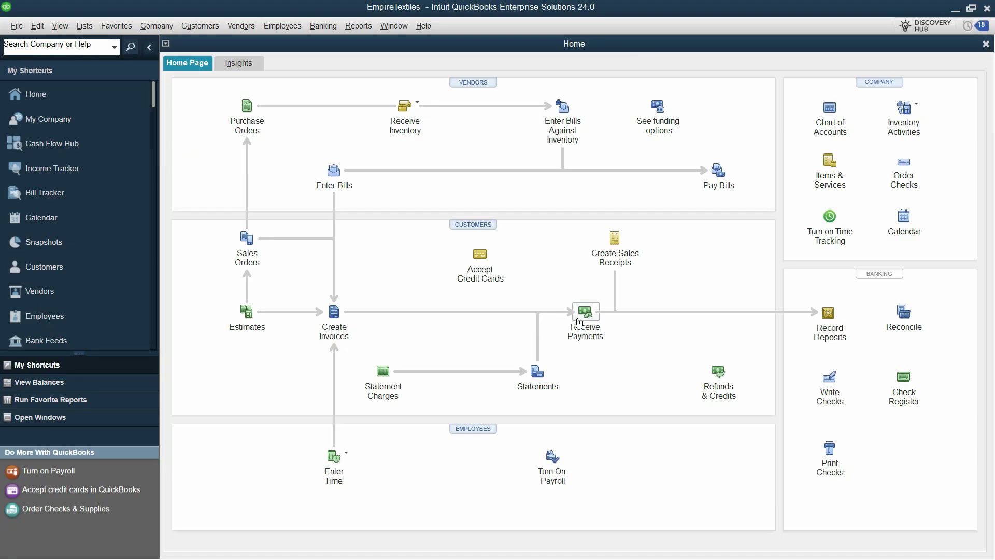
click(719, 172)
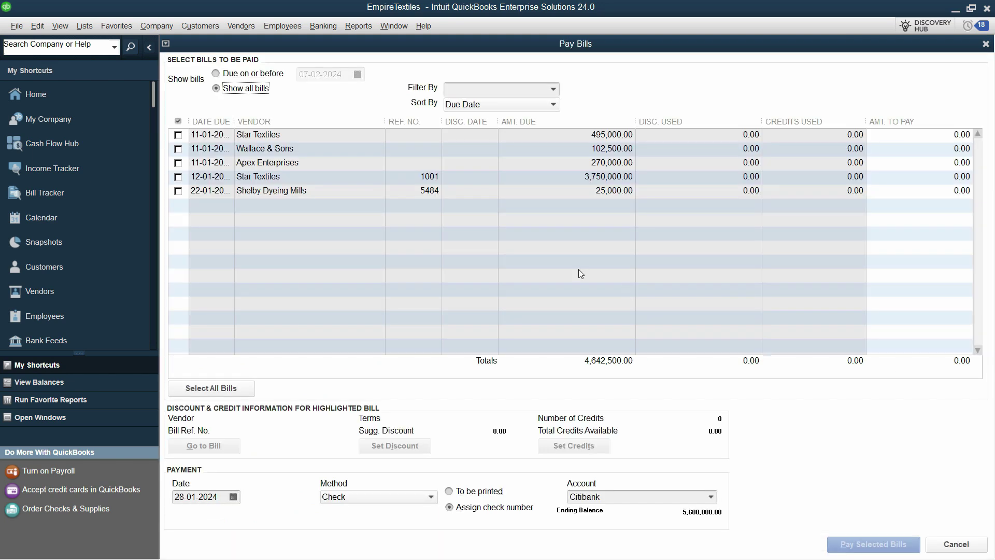
click(178, 163)
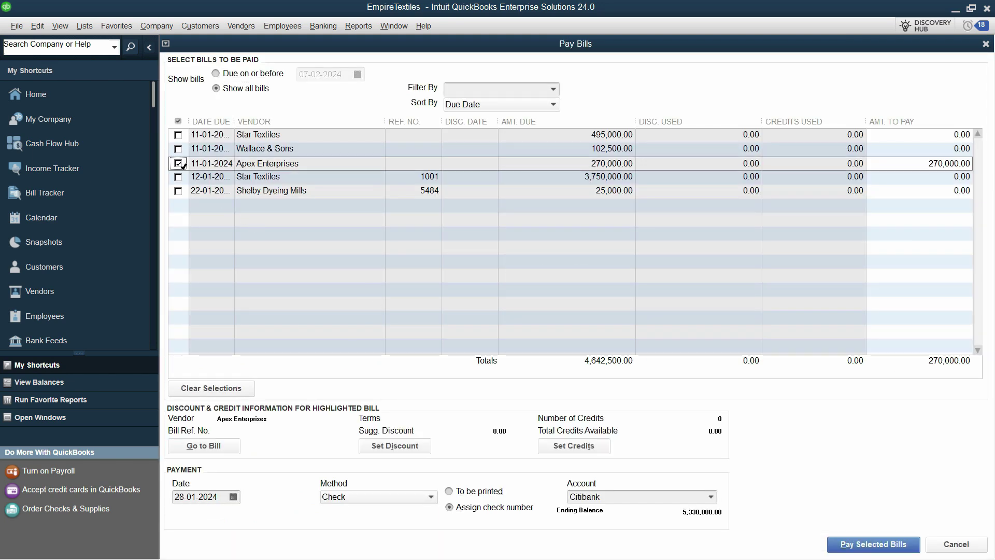
key(alt+Tab)
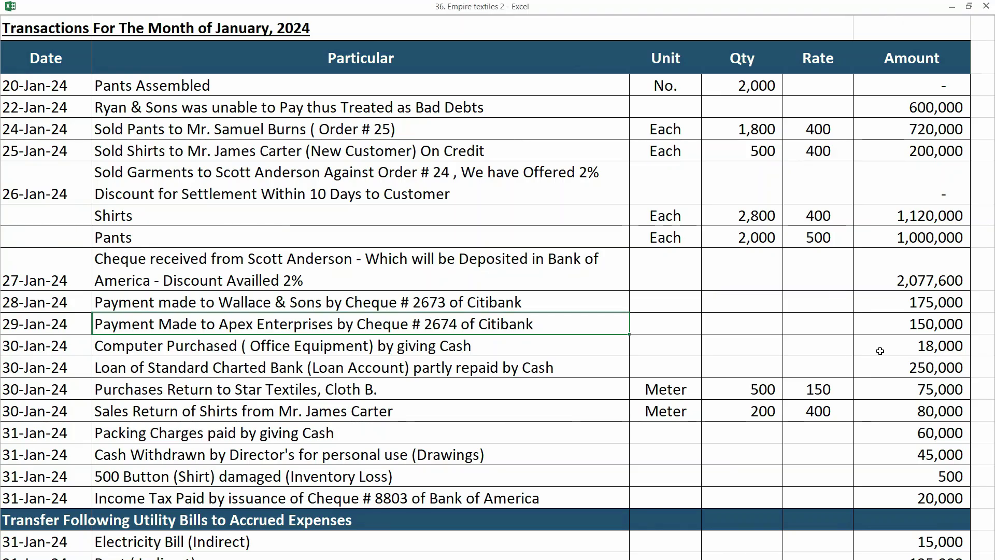
click(927, 324)
key(ctrl+c)
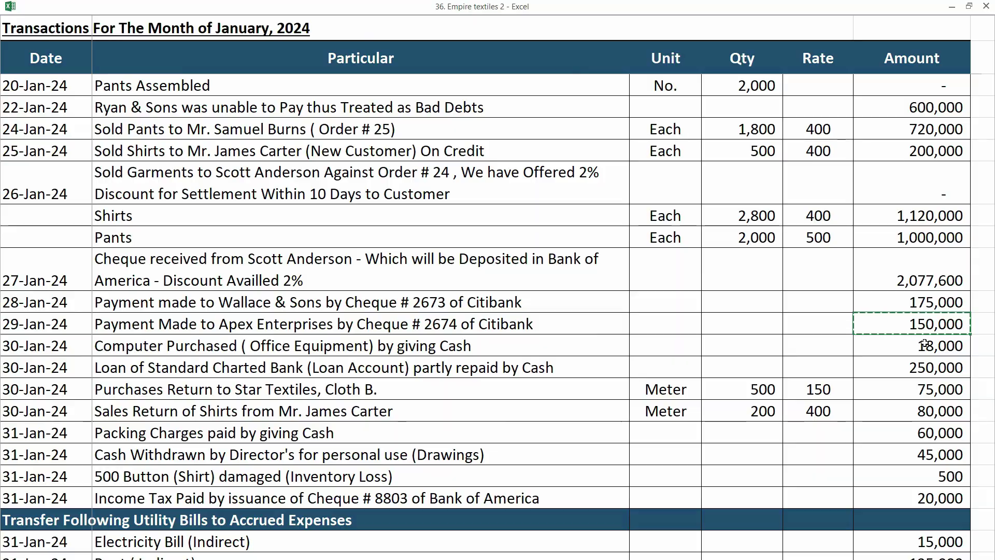
key(alt+Tab)
key(ctrl+v)
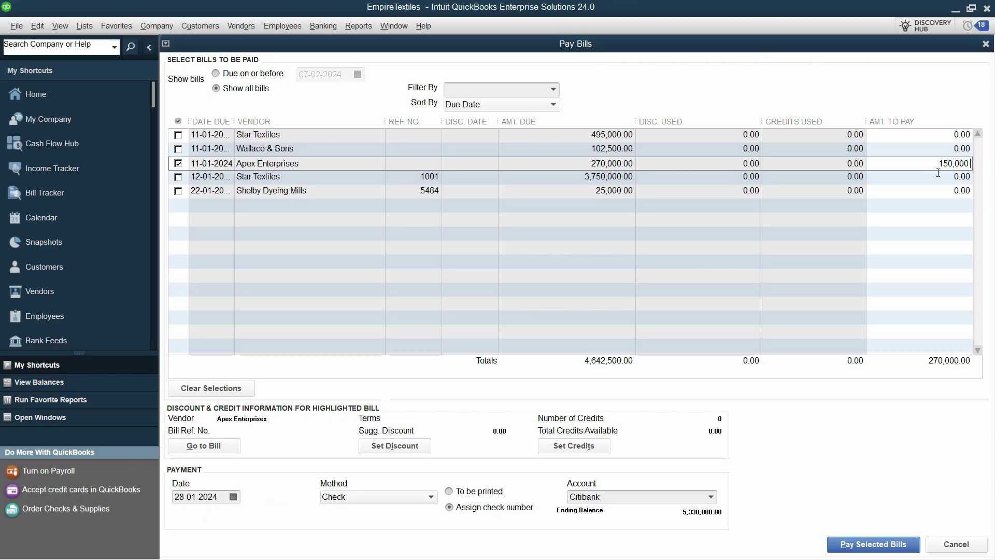
key(Tab)
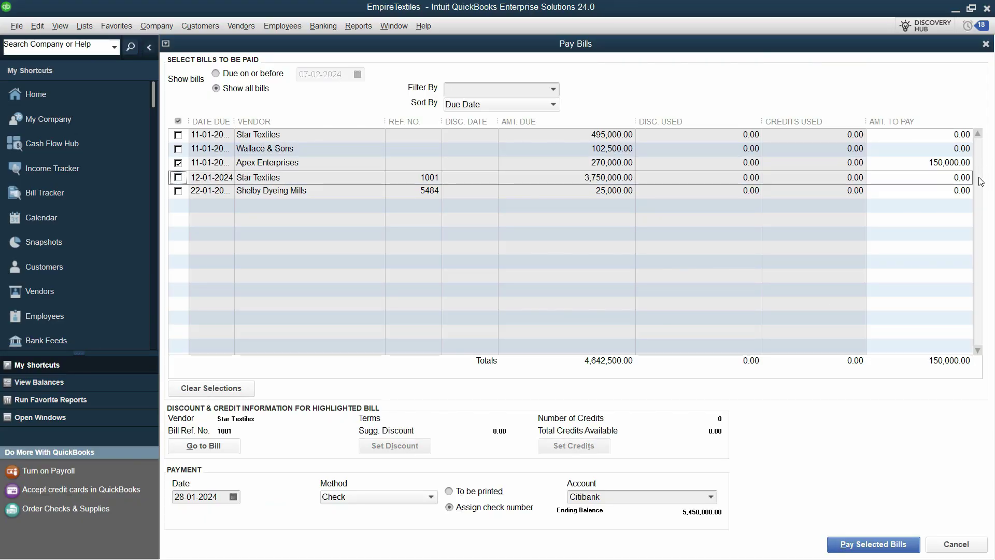
Set the bill payment date to 29-01-2024, checking the Apex Enterprises entry in the Excel transaction list.
key(alt+Tab)
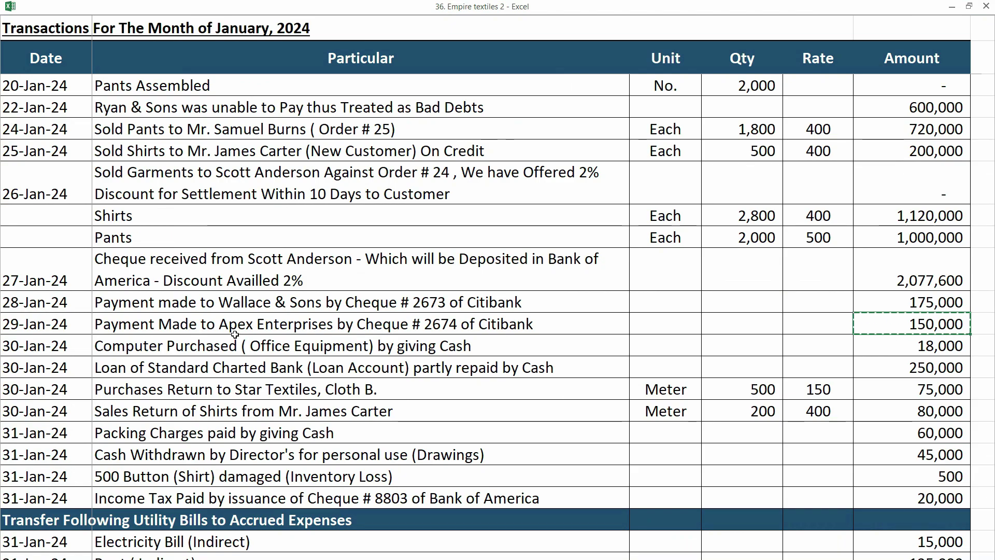
click(24, 314)
key(ctrl+c)
key(alt+Tab)
text(29)
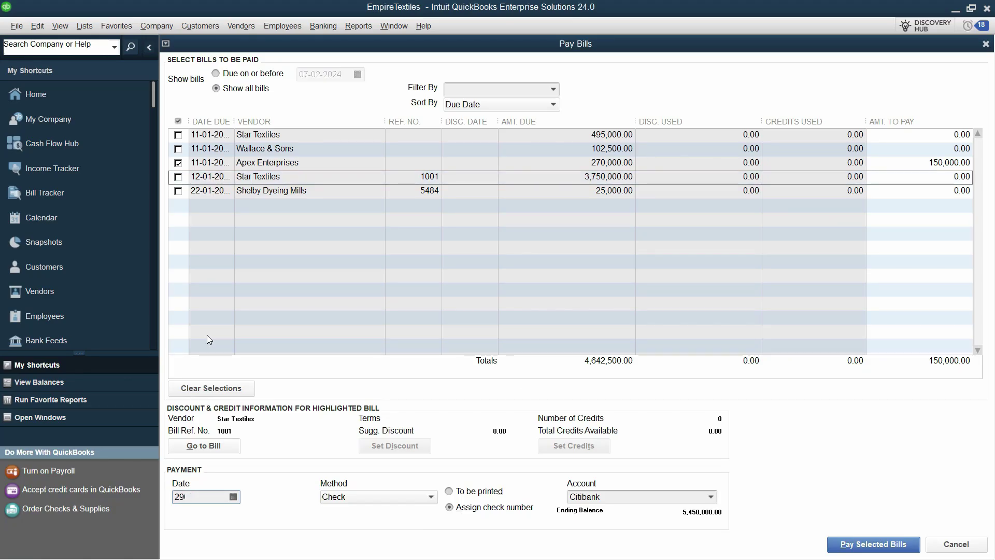
text(-01)
click(207, 334)
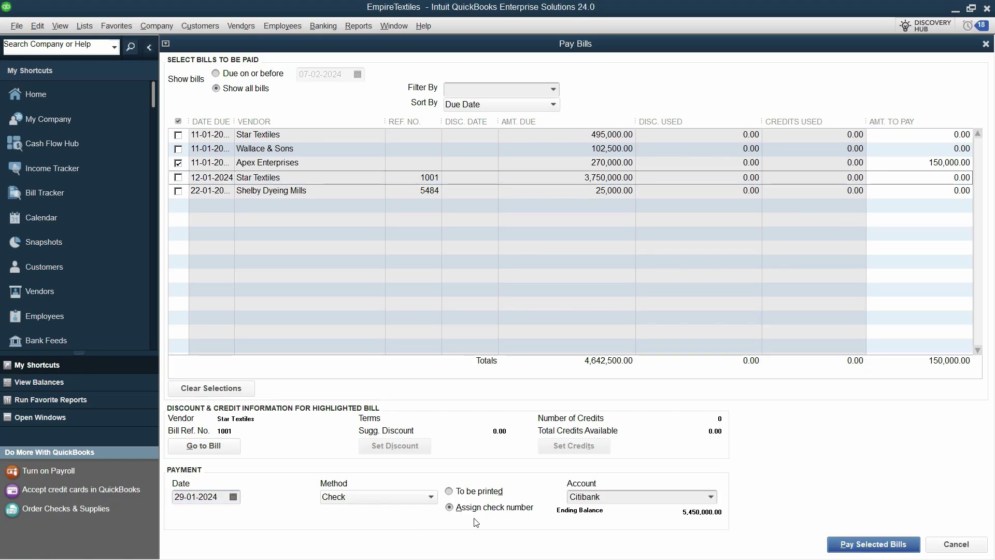
key(alt+Tab)
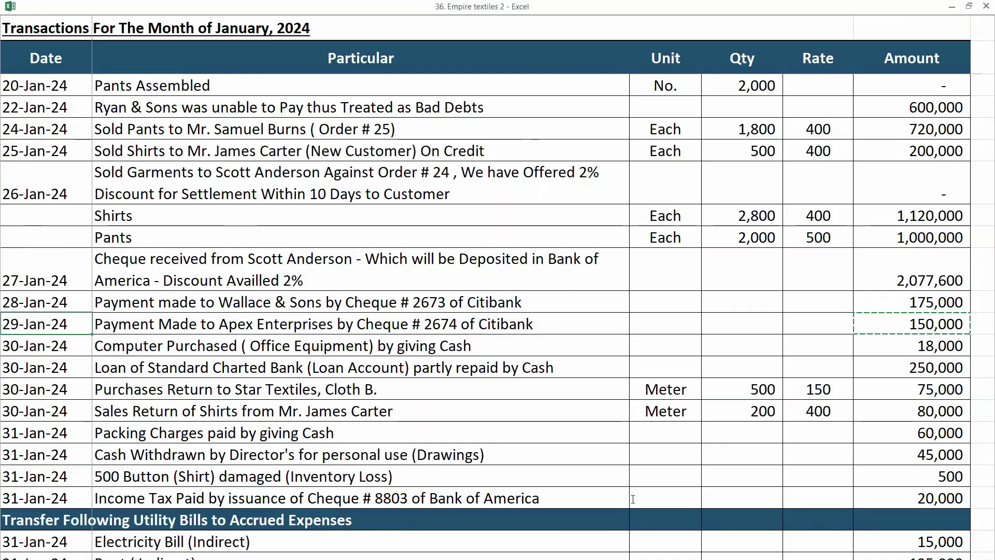
key(alt+Tab)
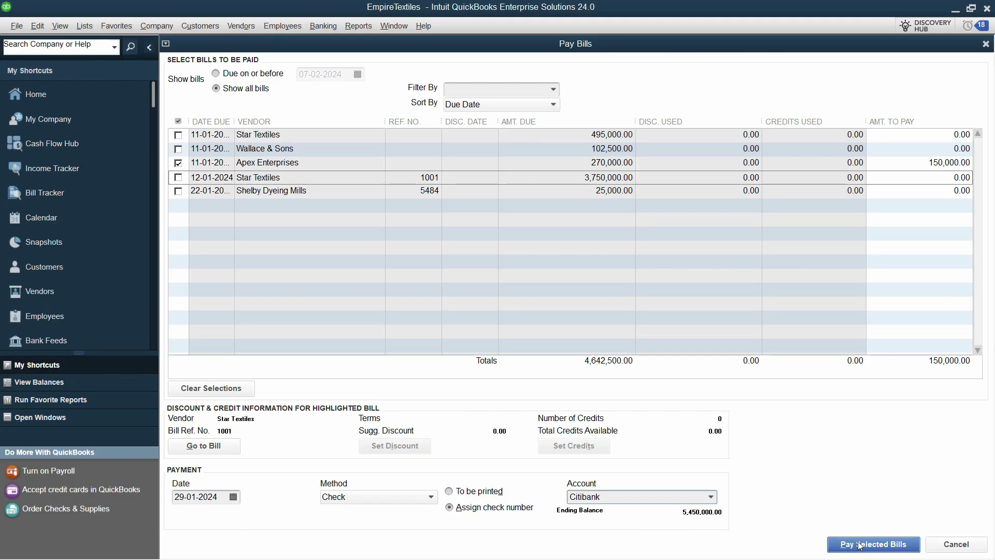
Pay the selected Apex Enterprises bill with check number 2674 copied from Excel, close the payment summary, and switch back to Excel.
click(859, 544)
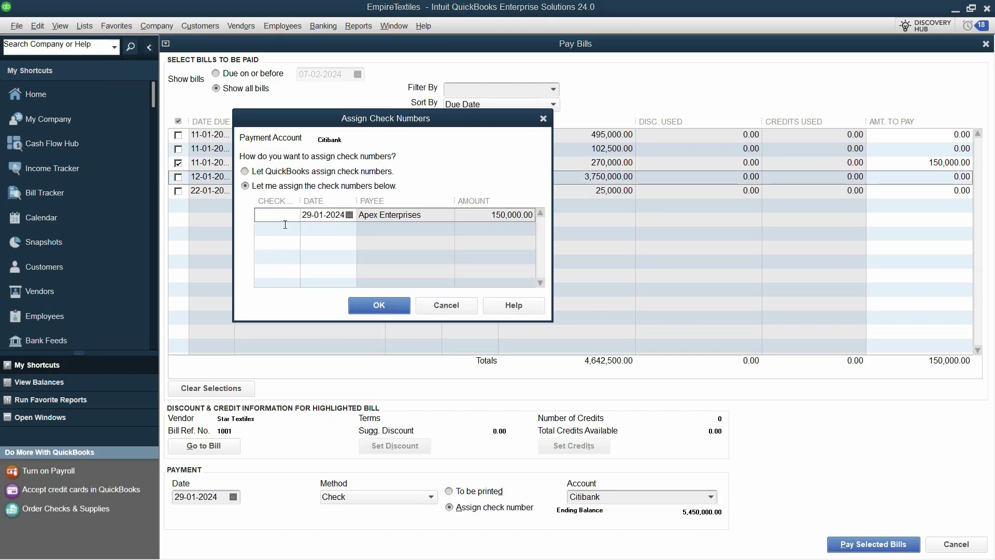
key(alt+Tab)
click(357, 326)
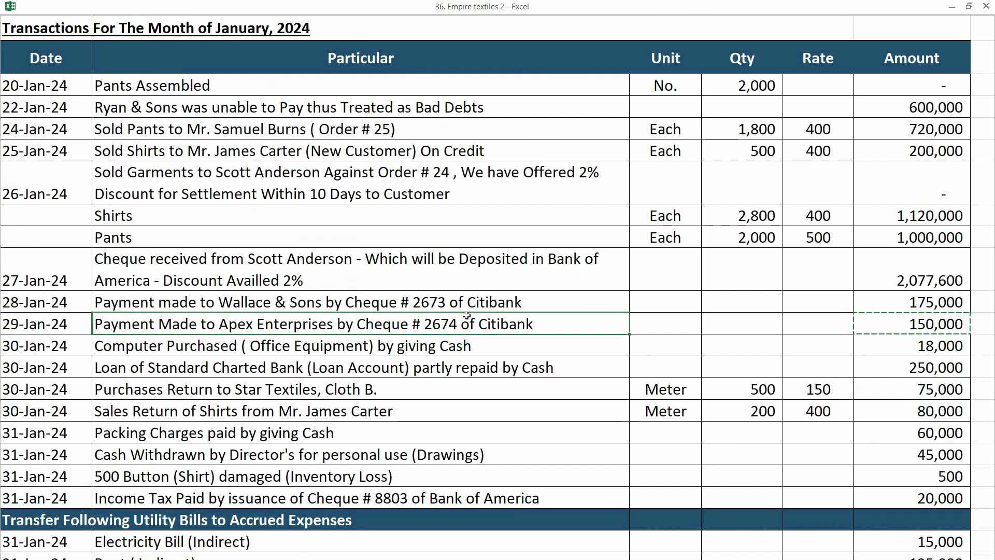
double_click(457, 326)
drag(457, 326, 424, 325)
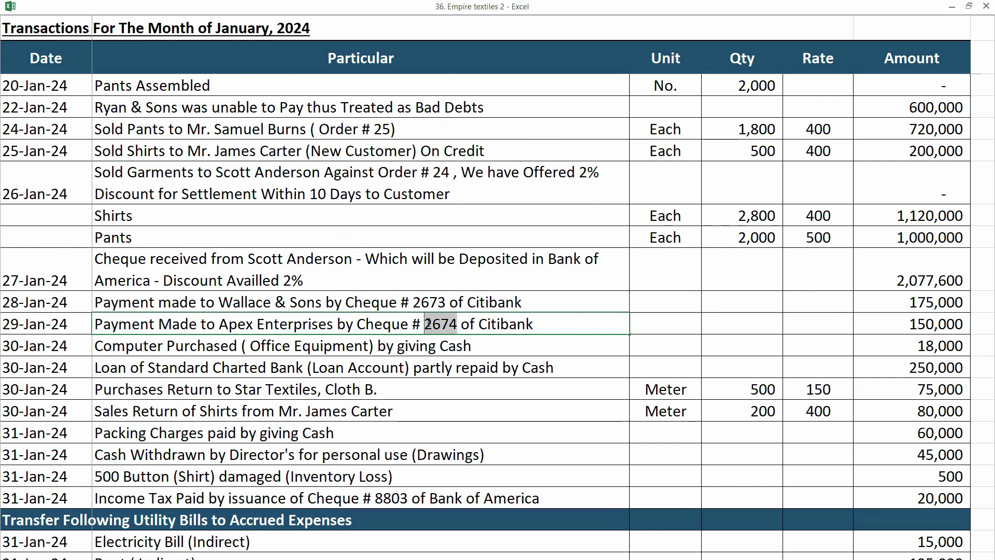
key(ctrl+c)
key(alt+Tab)
key(ctrl+v)
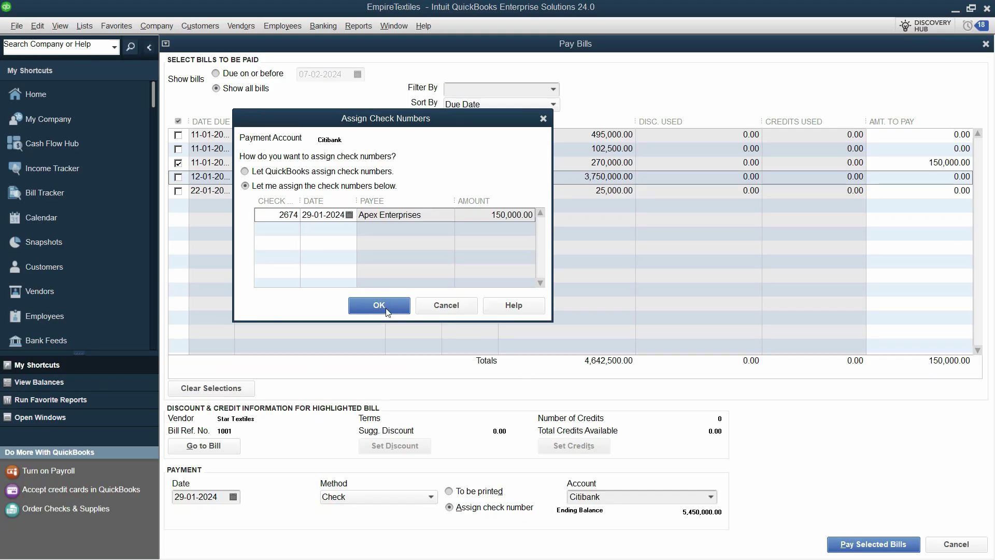
click(386, 309)
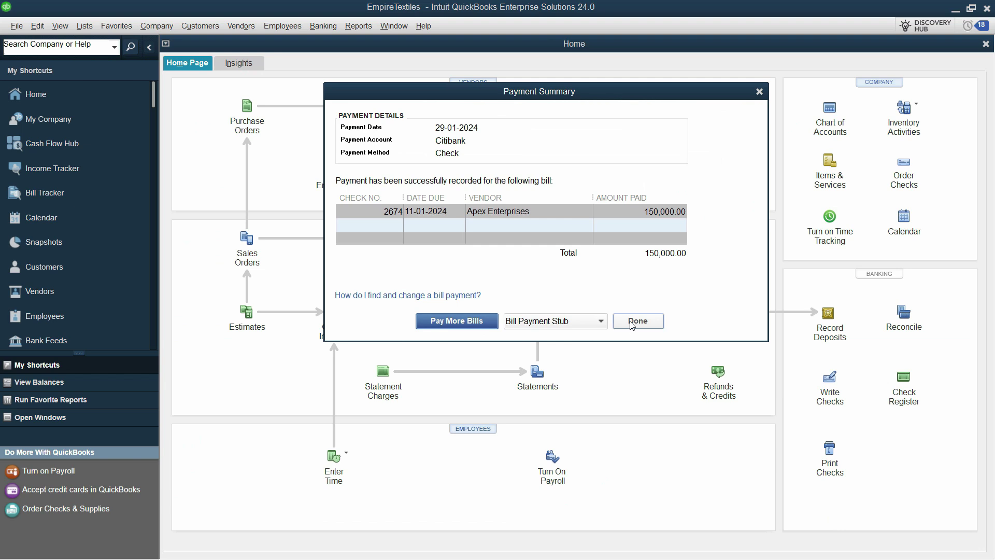
click(633, 321)
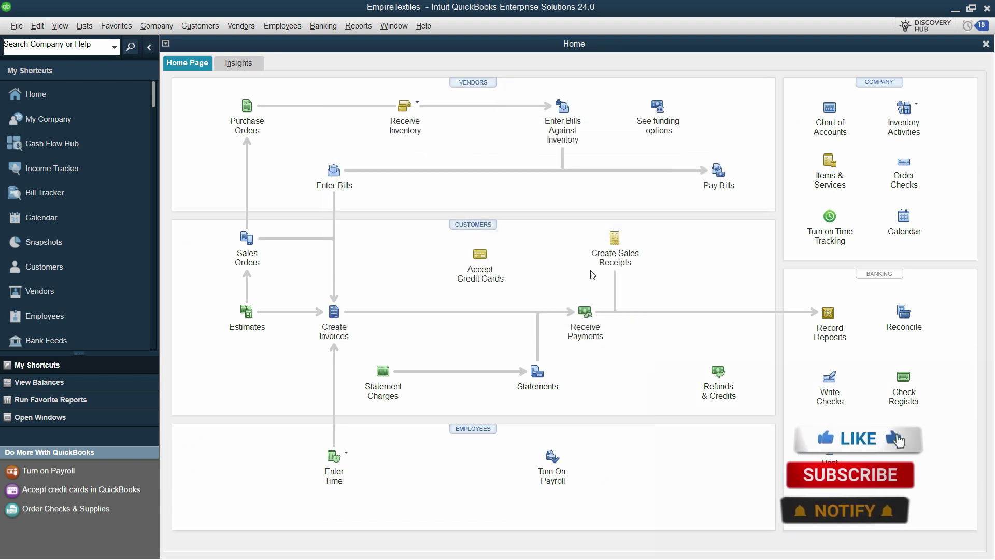
key(alt+Tab)
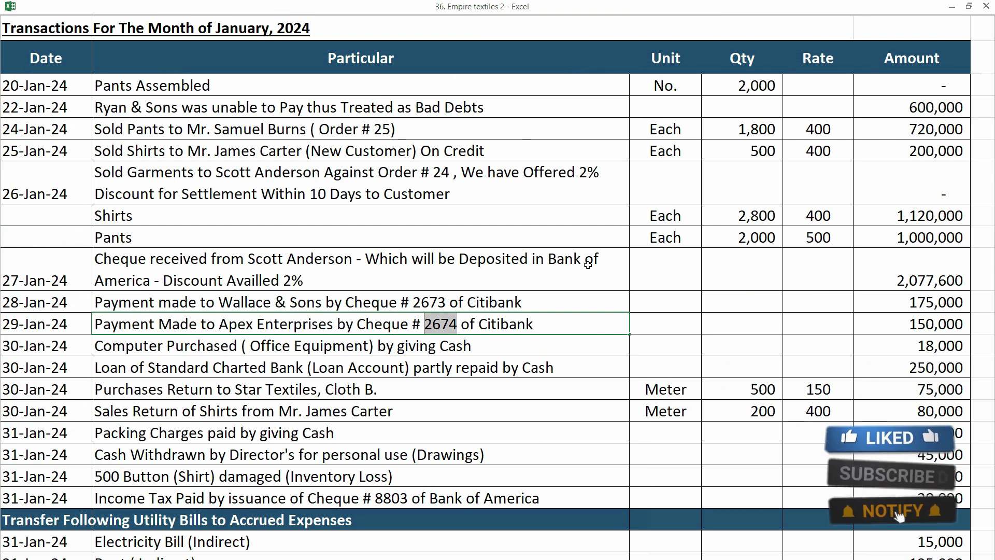